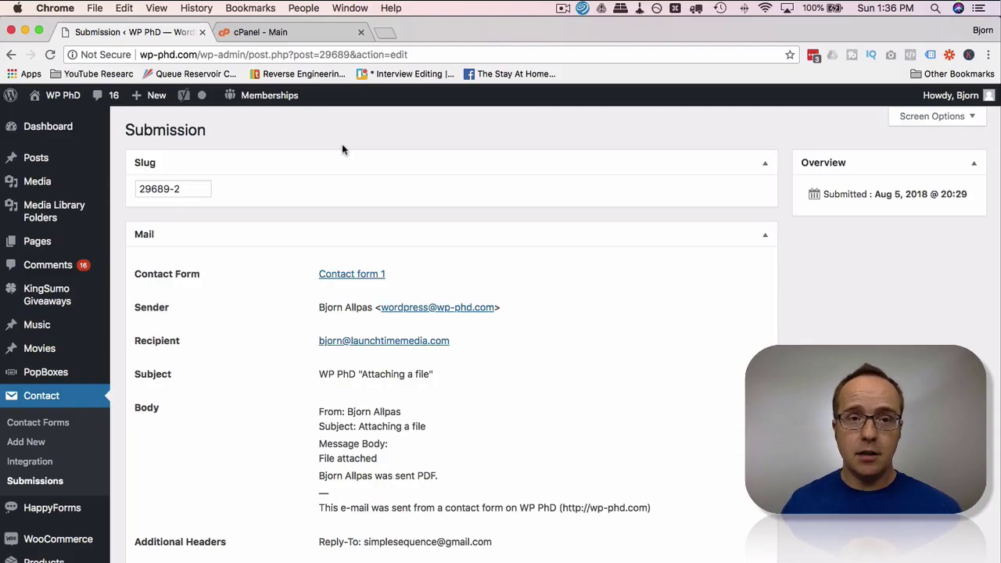
scroll(252, 220, "down", 4)
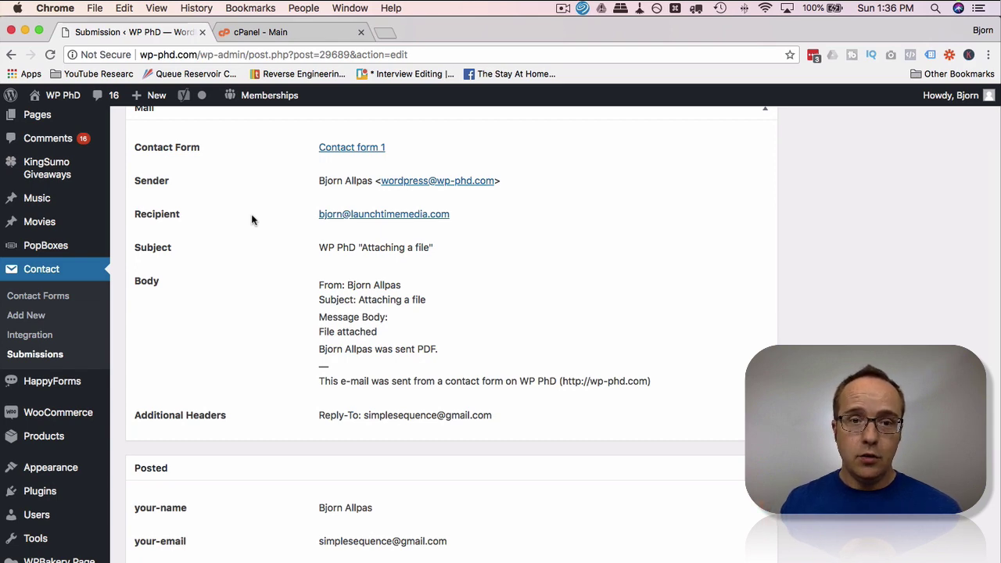
scroll(252, 220, "down", 5)
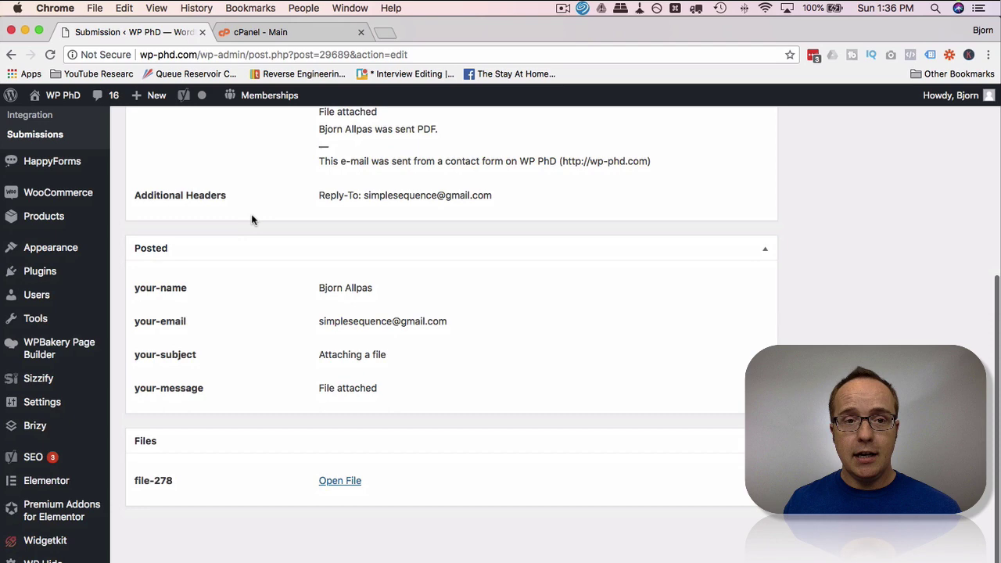
scroll(251, 219, "up", 10)
scroll(130, 351, "down", 1)
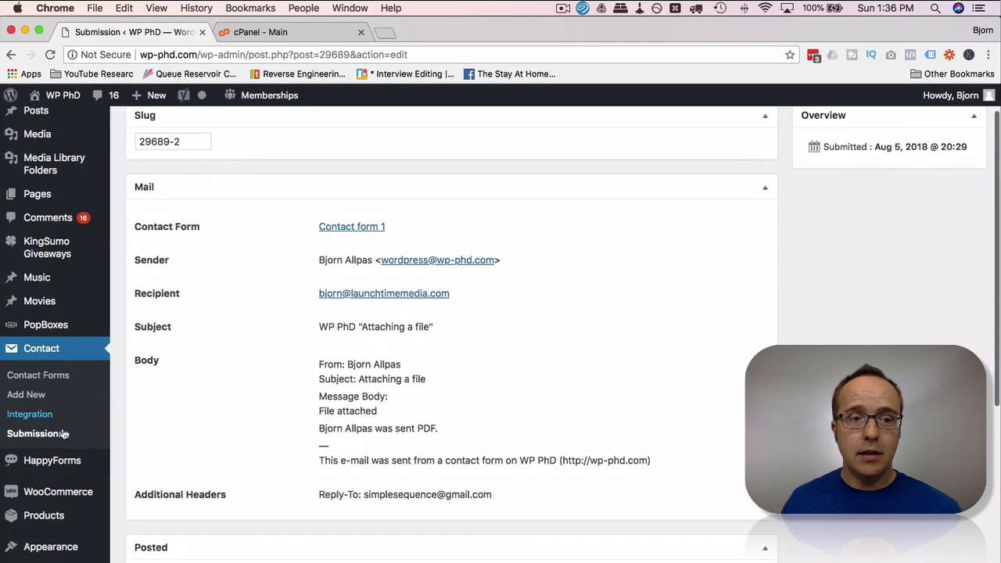
left_click(44, 439)
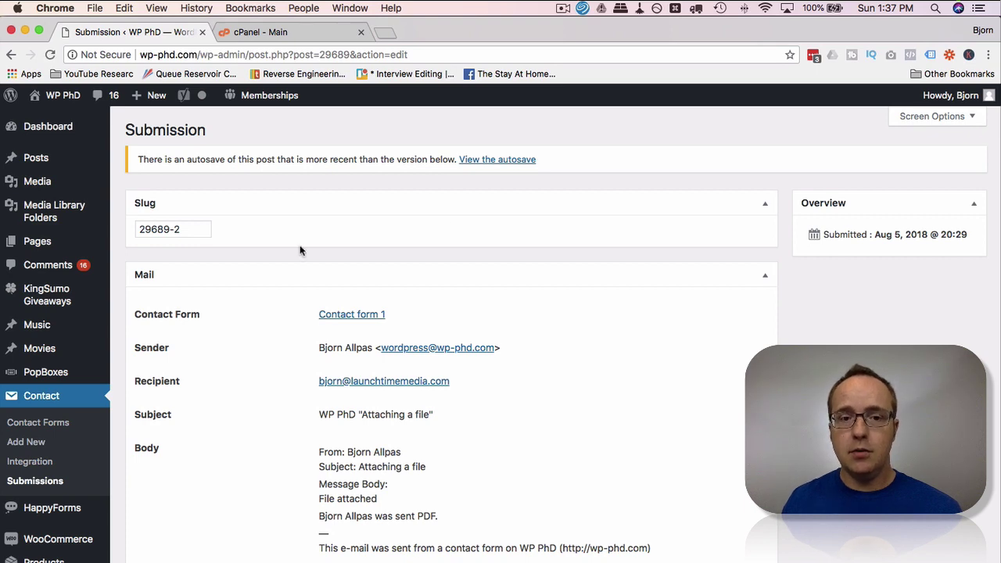
scroll(299, 248, "down", 2)
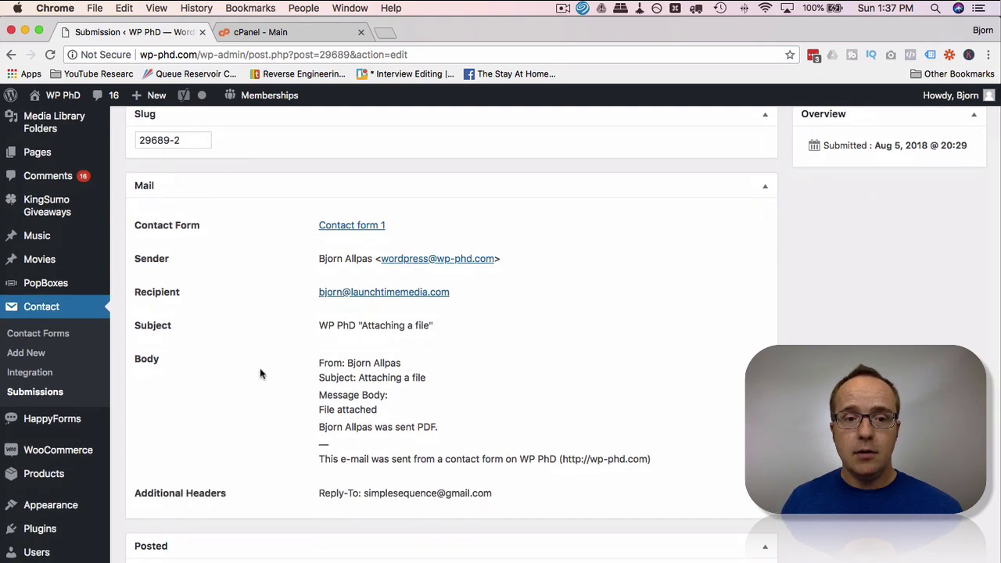
scroll(261, 369, "down", 3)
scroll(263, 373, "down", 5)
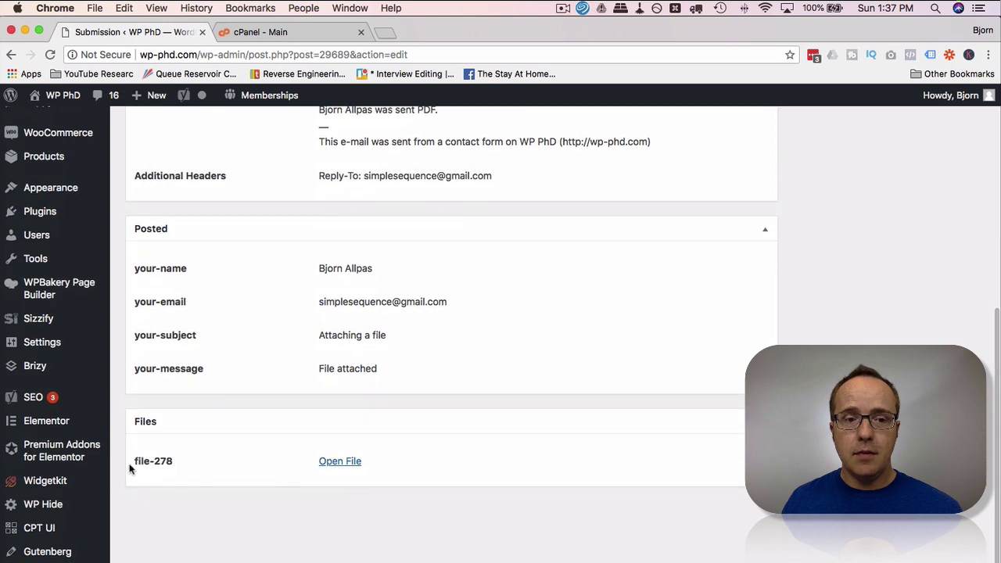
scroll(270, 475, "down", 1)
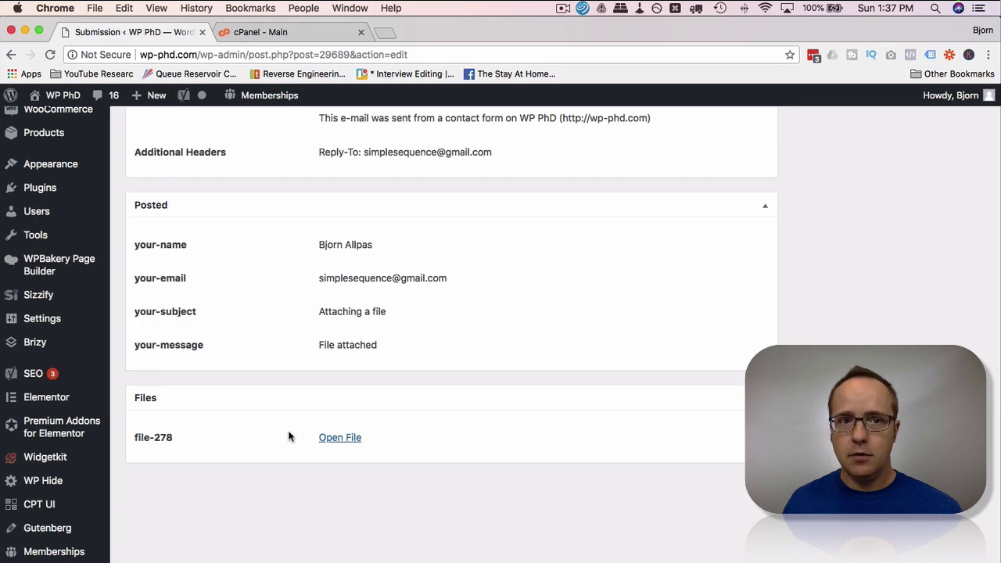
From the cPanel dashboard, open File Manager and go into public_html/wp-content.
left_click(315, 31)
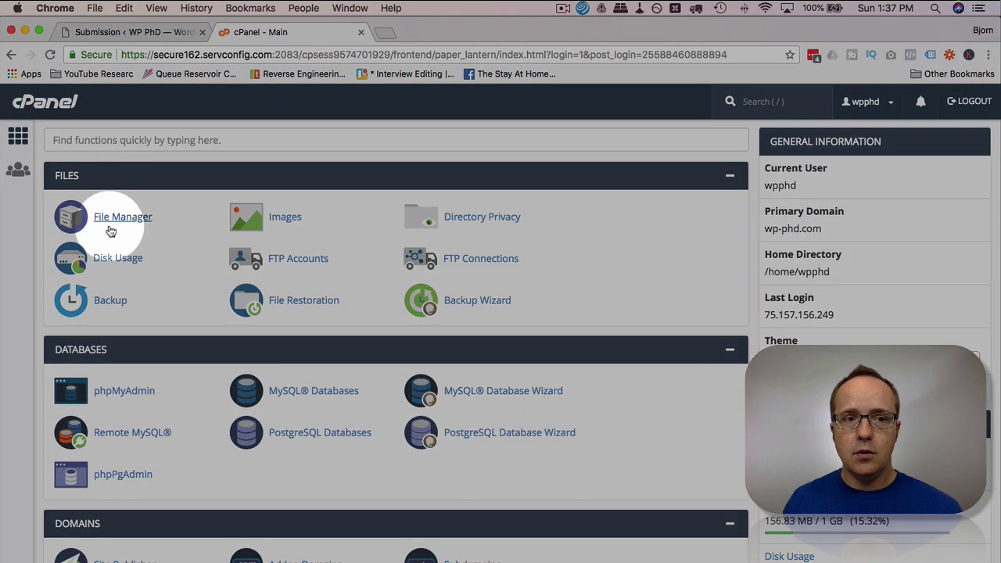
left_click(112, 217)
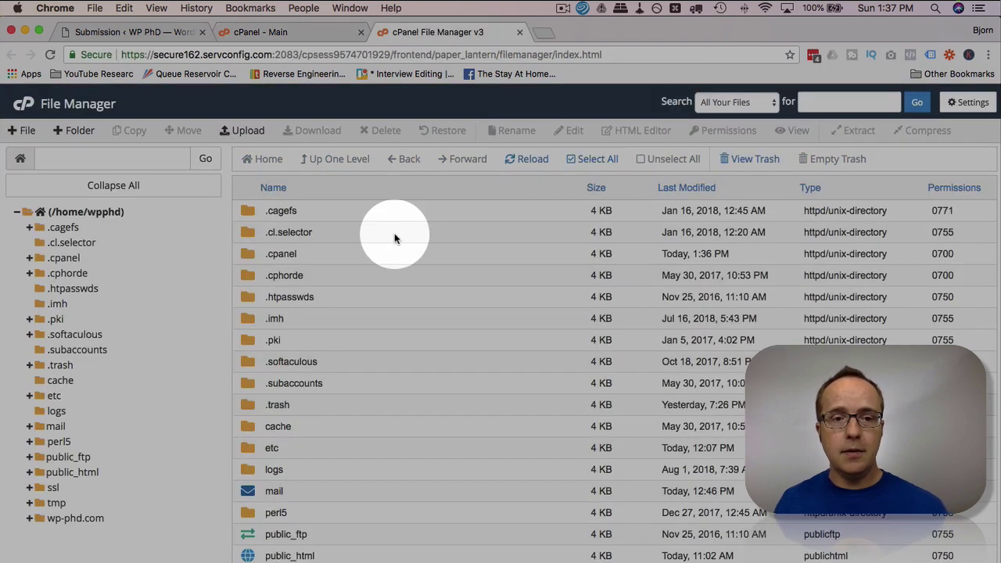
double_click(344, 554)
scroll(360, 340, "down", 3)
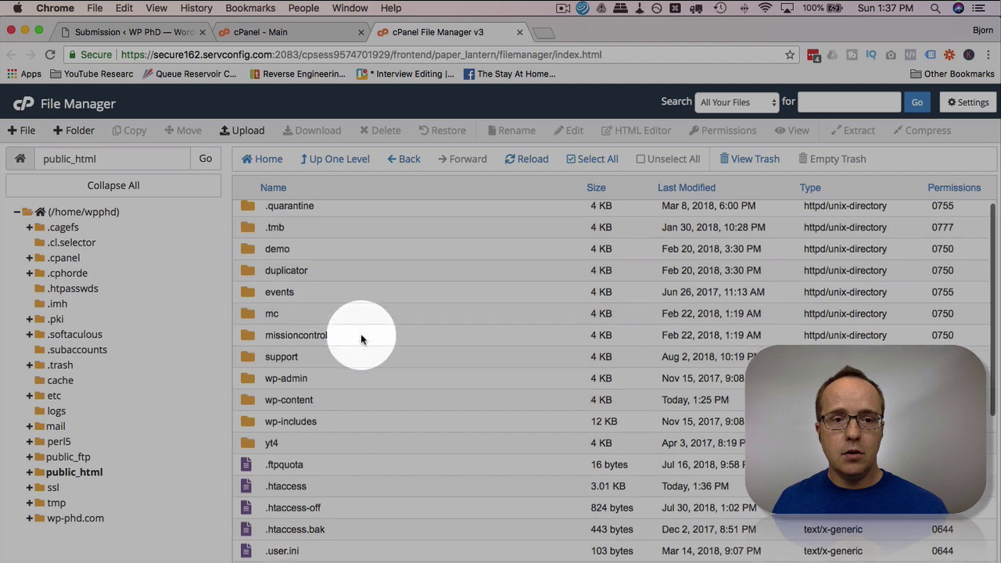
double_click(321, 357)
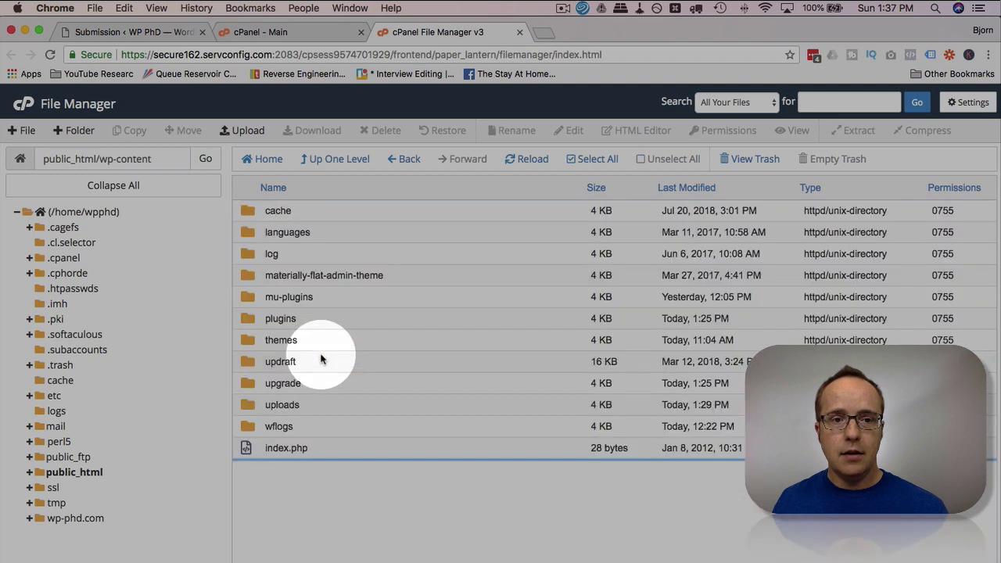
Open the plugins folder and scroll through its contents.
left_click(302, 318)
double_click(302, 318)
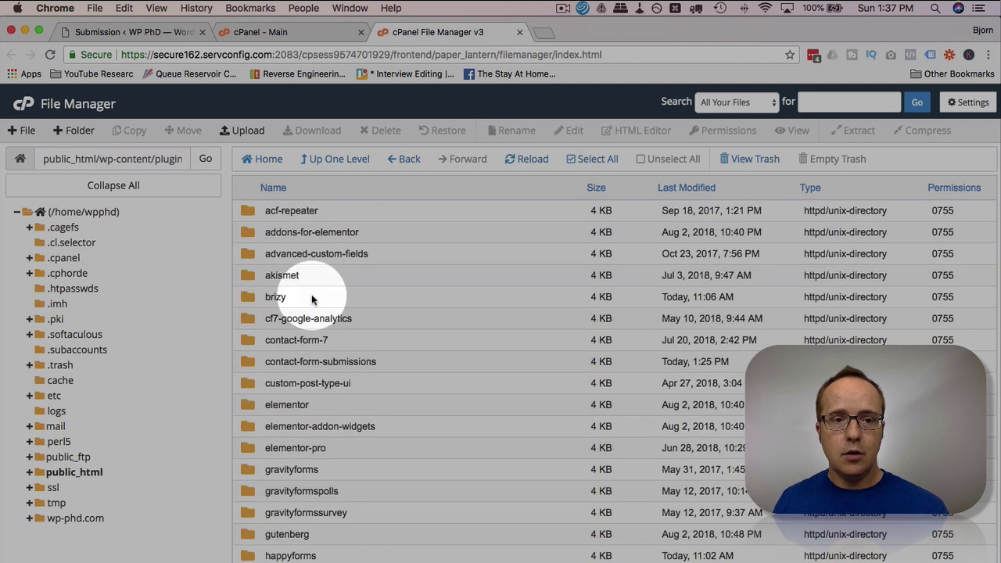
scroll(311, 313, "down", 5)
scroll(311, 300, "down", 4)
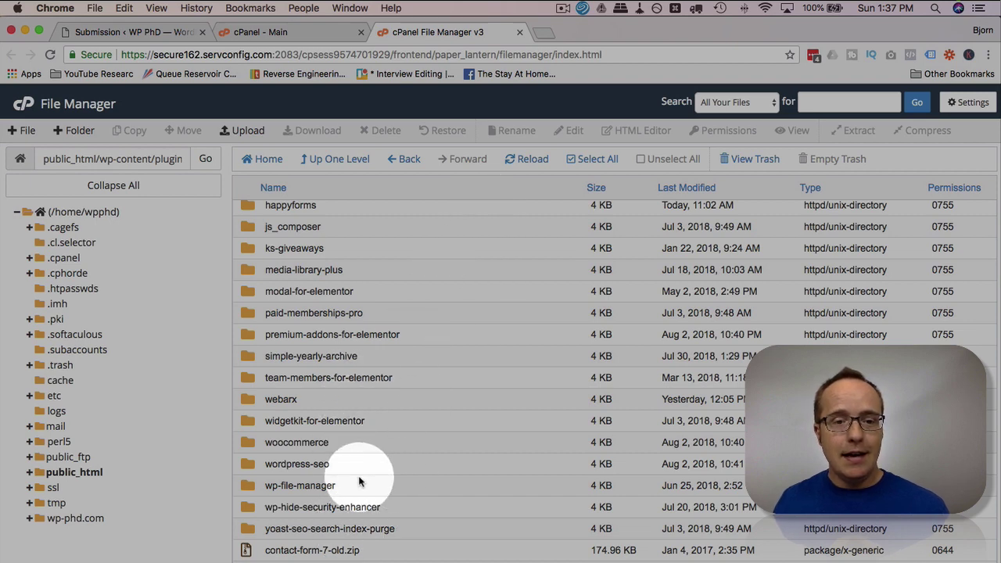
scroll(363, 481, "up", 7)
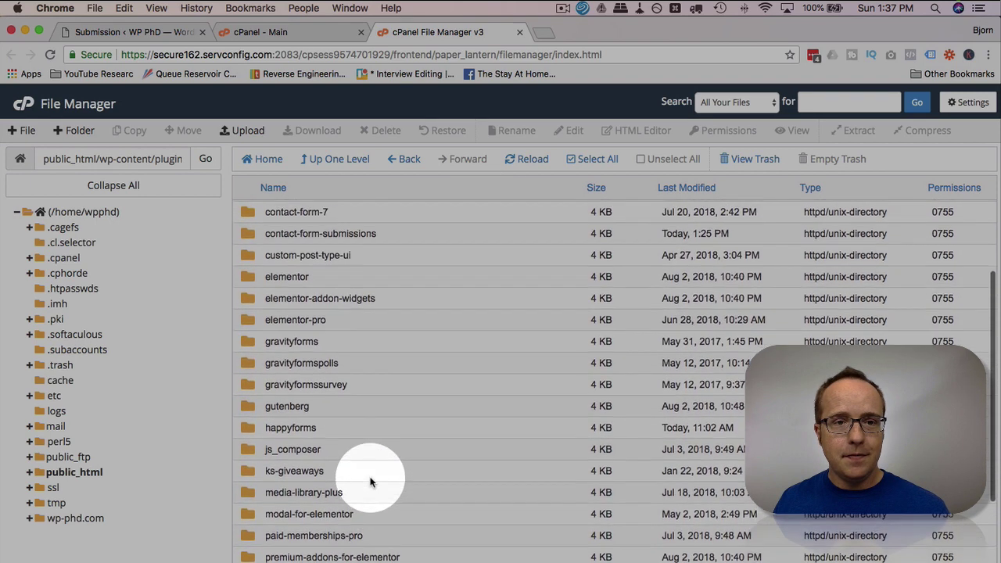
Return to wp-content, open the uploads folder, and scroll its list back to the top.
left_click(334, 159)
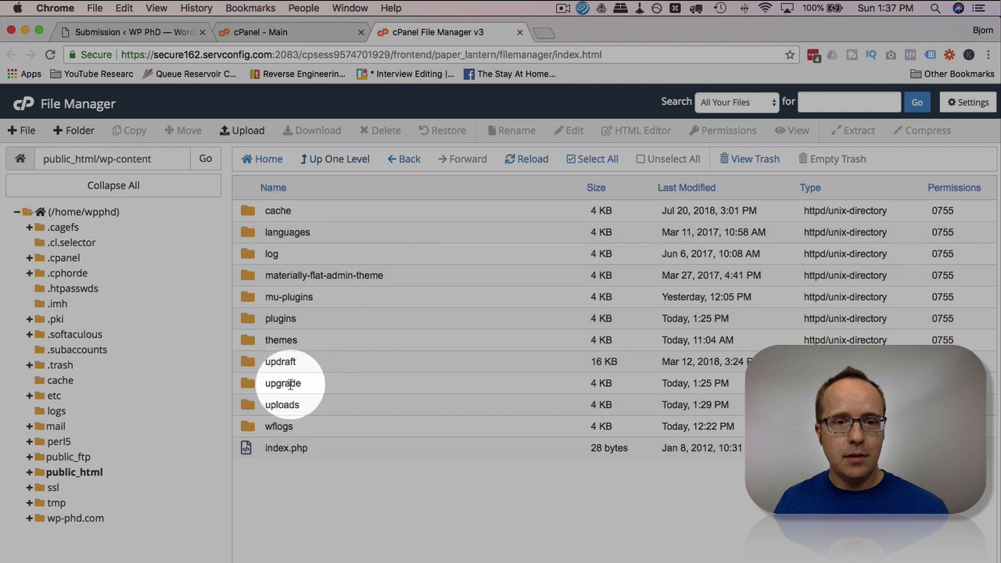
double_click(306, 404)
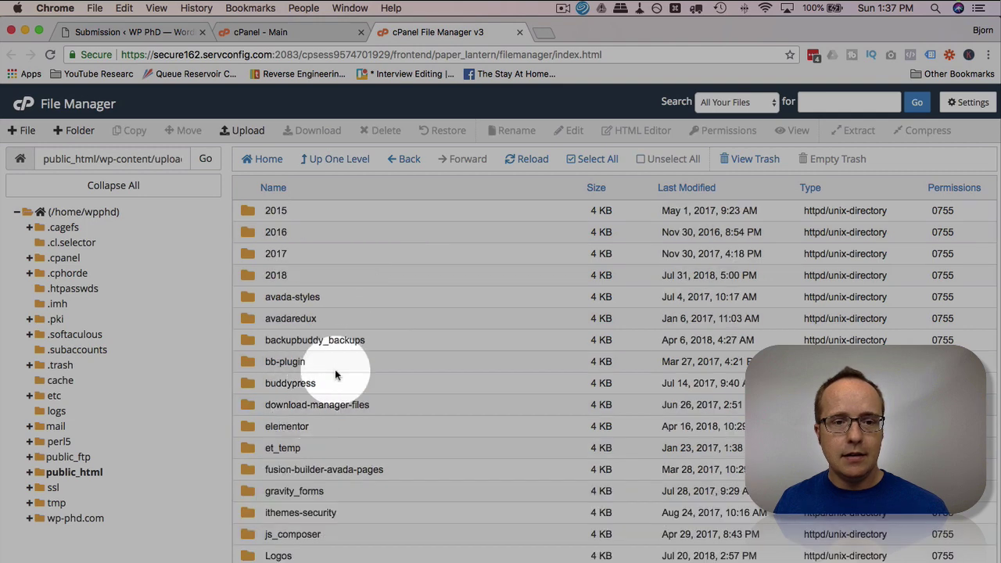
scroll(336, 375, "down", 8)
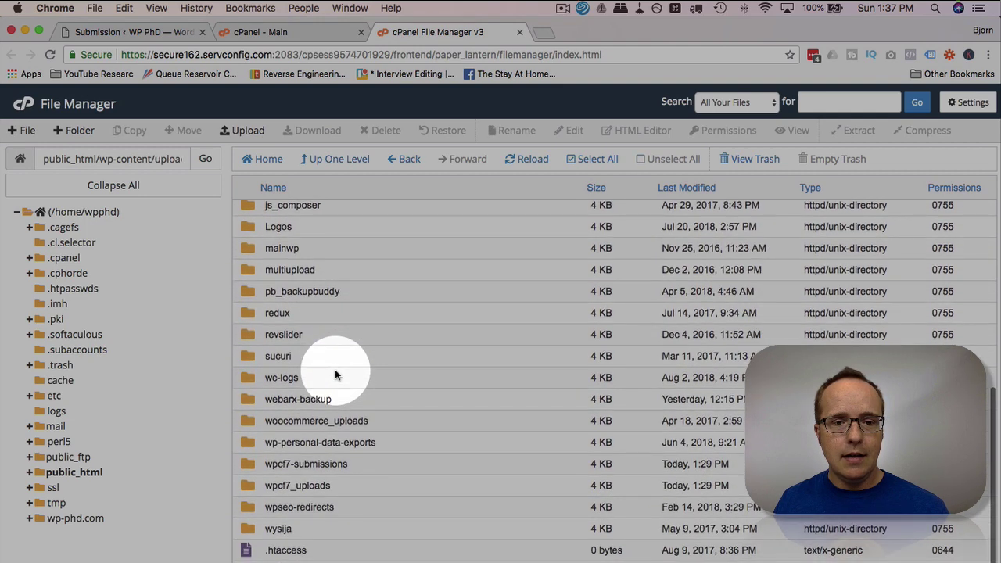
scroll(336, 375, "up", 3)
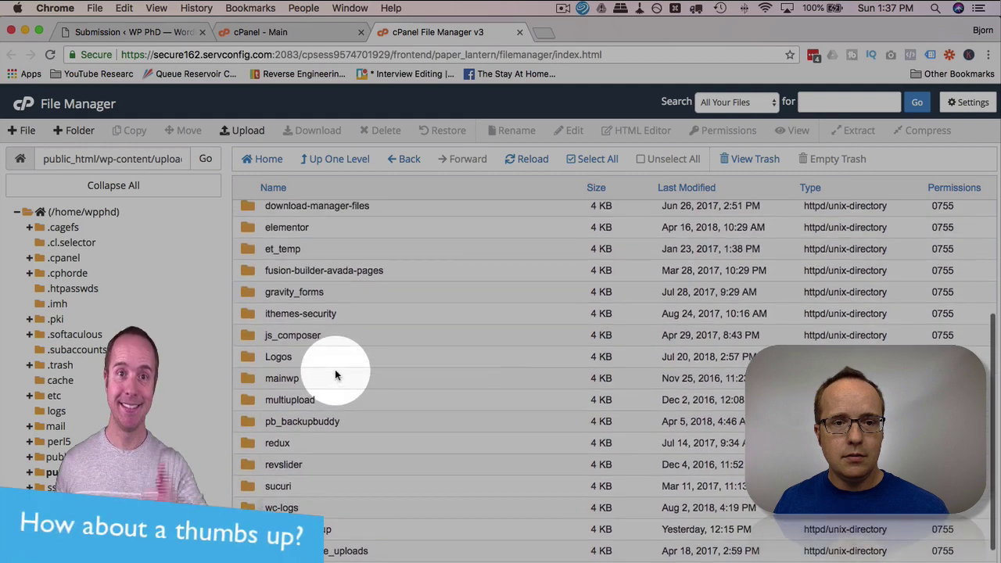
scroll(335, 375, "up", 5)
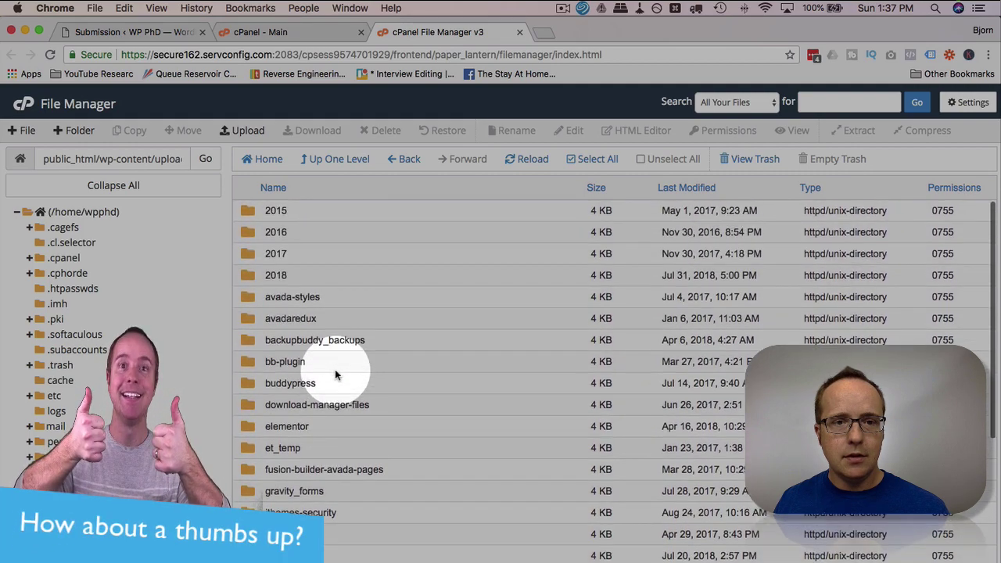
Open the submission's attached PDF in its own tab and highlight the wpcf7-submissions part of its URL.
left_click(135, 32)
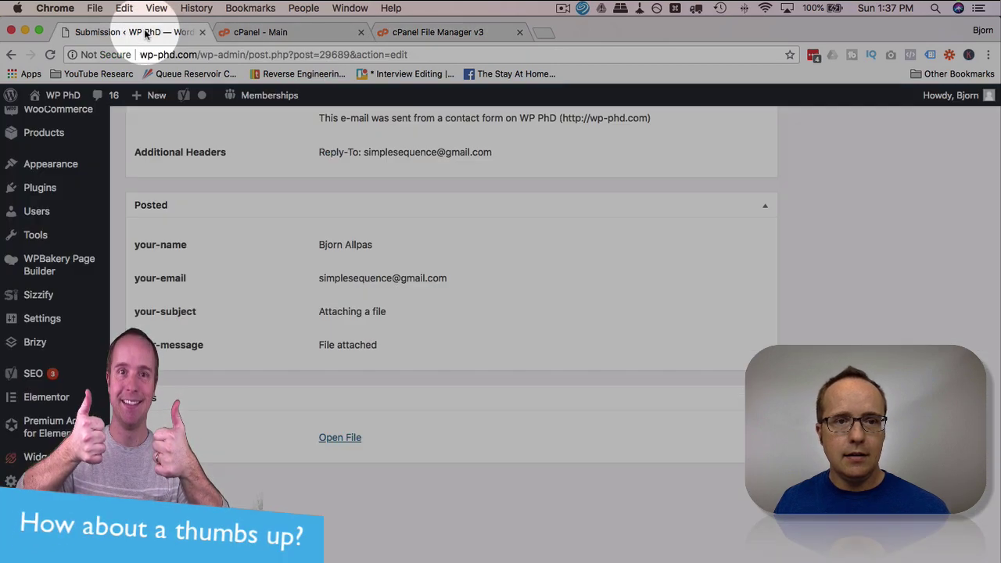
left_click(341, 438)
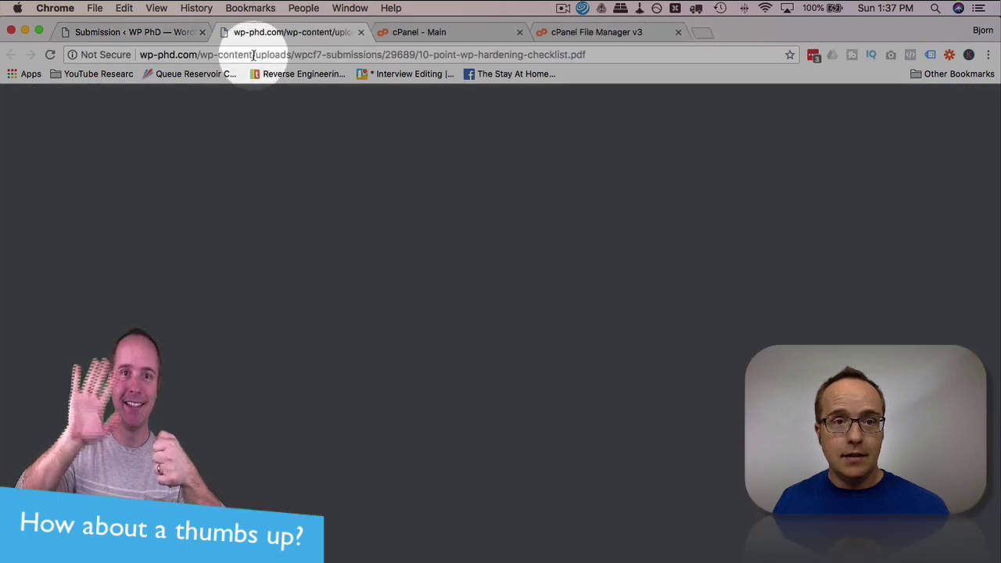
left_click_drag(253, 55, 364, 55)
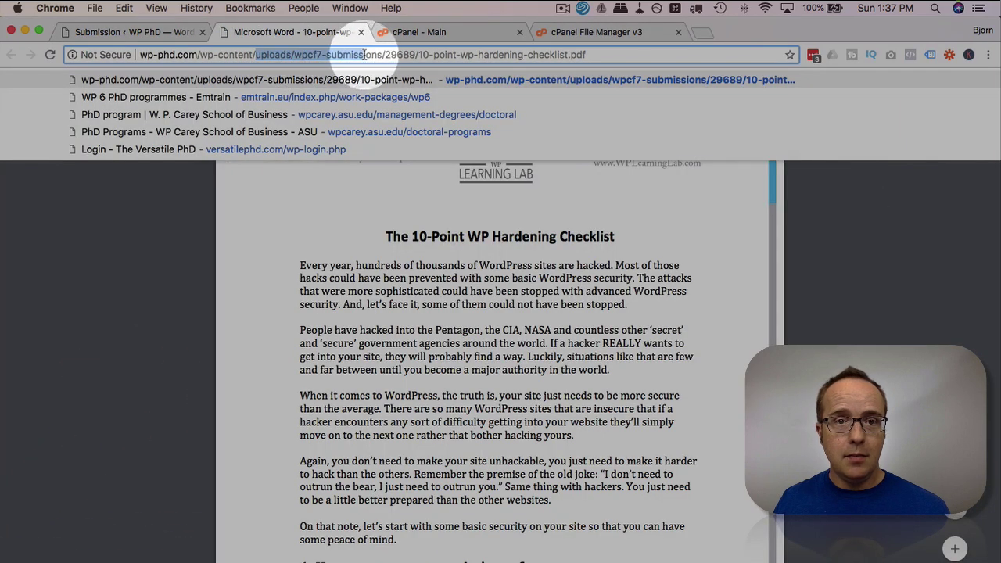
left_click(572, 39)
Scroll down to the wpcf7-submissions folder in uploads and open it.
scroll(324, 331, "down", 5)
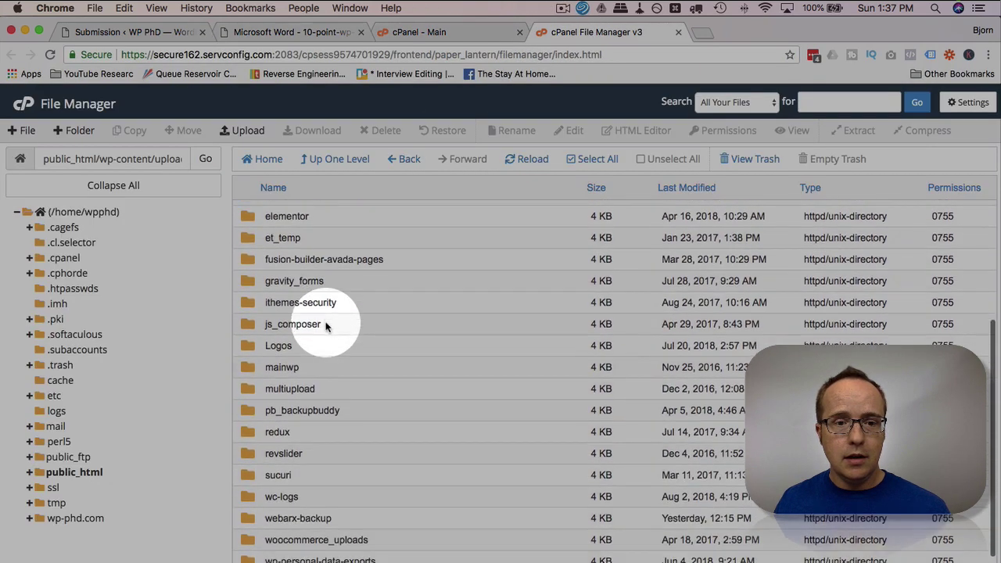
scroll(327, 326, "down", 5)
left_click(287, 464)
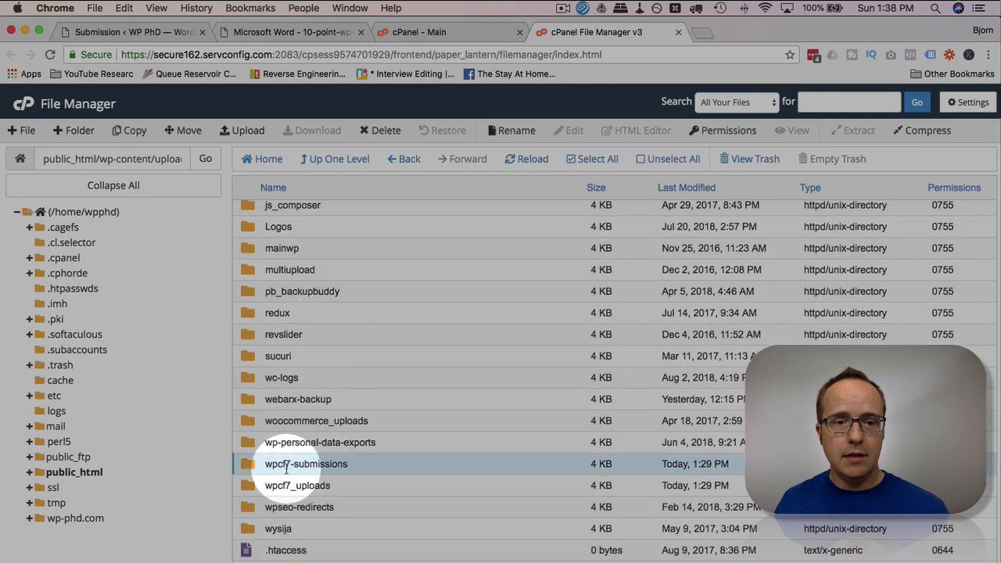
double_click(371, 471)
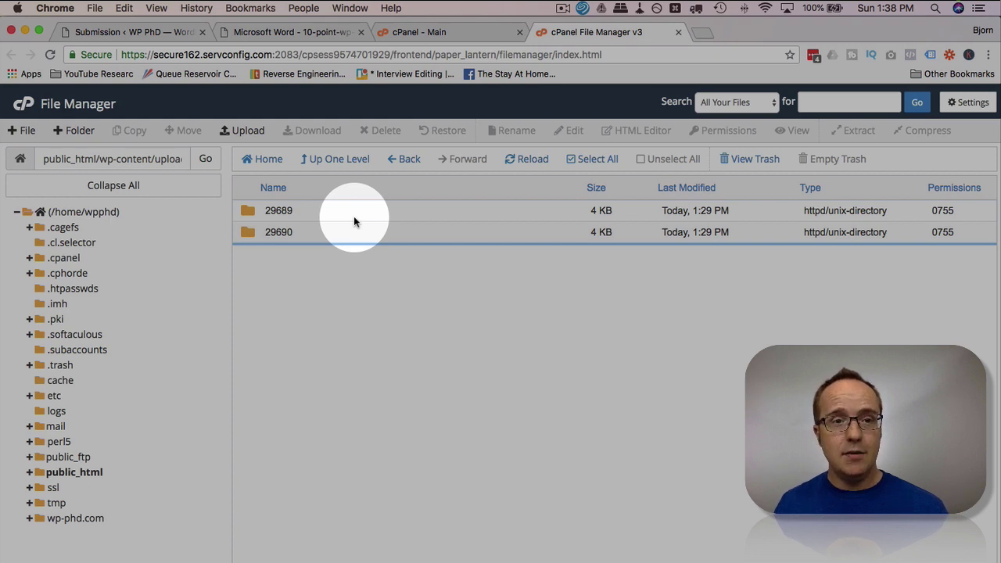
Open folder 29689 to find 10-point-wp-hardening-checklist.pdf, then return to the submission folders list.
double_click(307, 216)
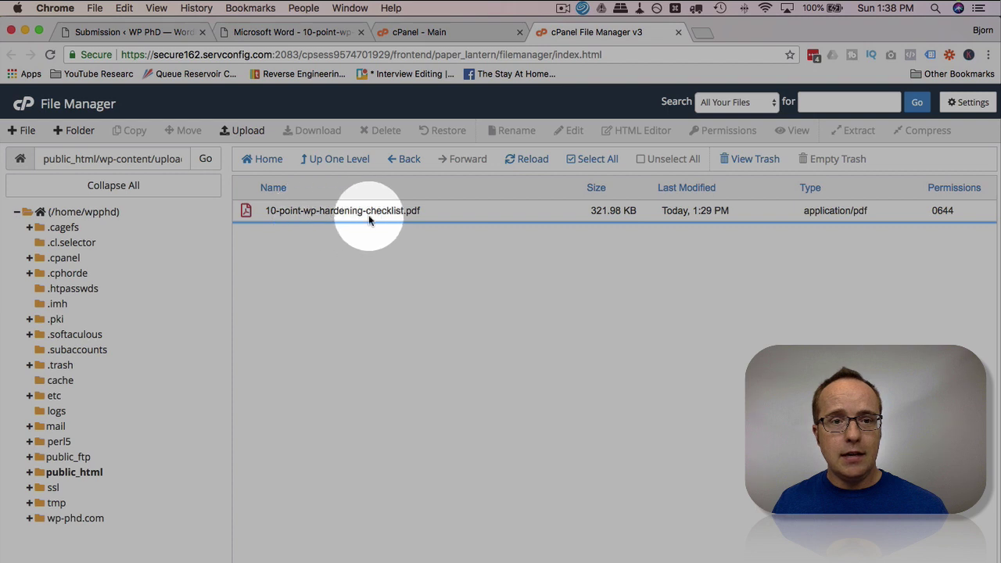
left_click(452, 220)
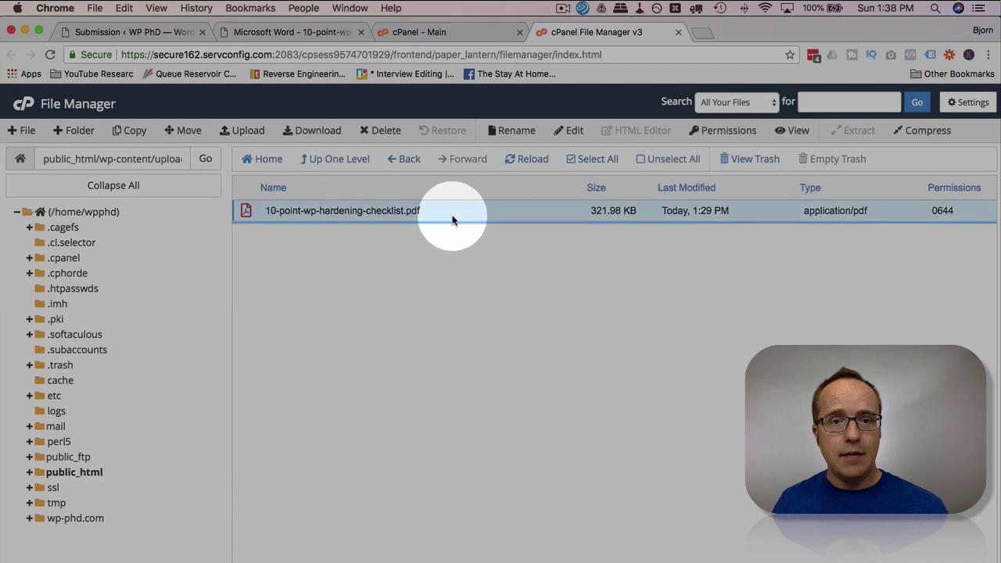
left_click(348, 157)
double_click(350, 229)
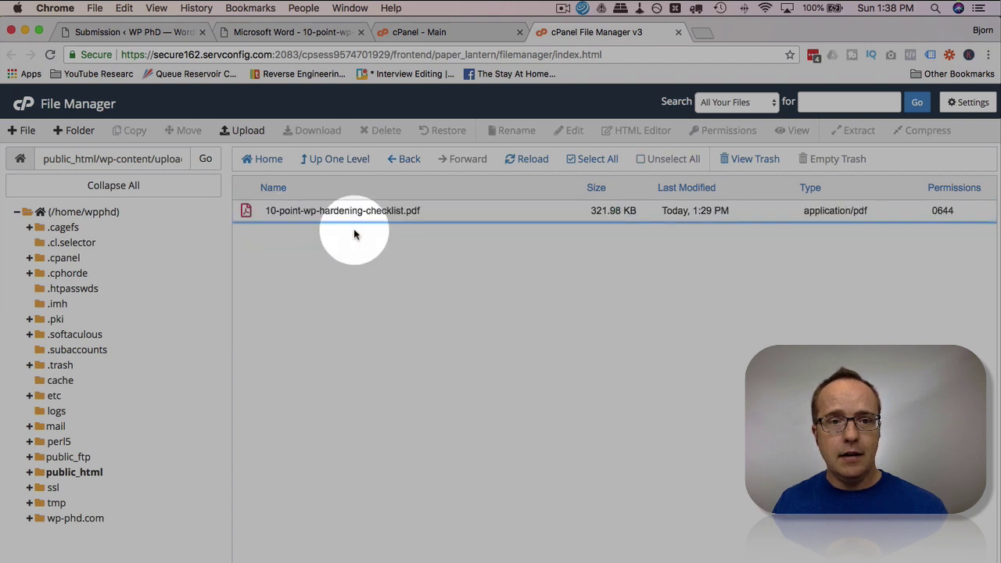
left_click(457, 218)
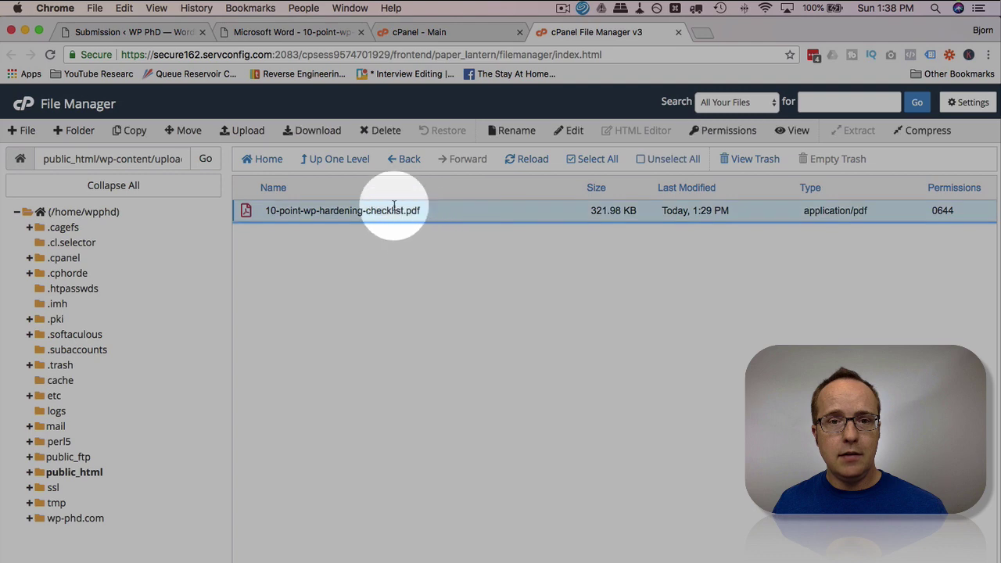
left_click(357, 157)
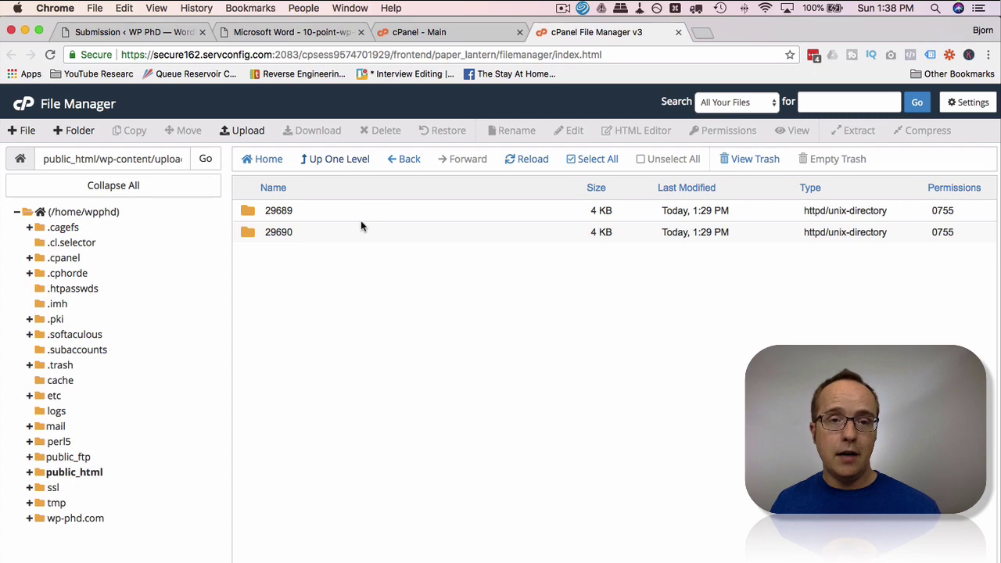
Recheck the checklist PDF and the submission details, then return to File Manager.
left_click(320, 33)
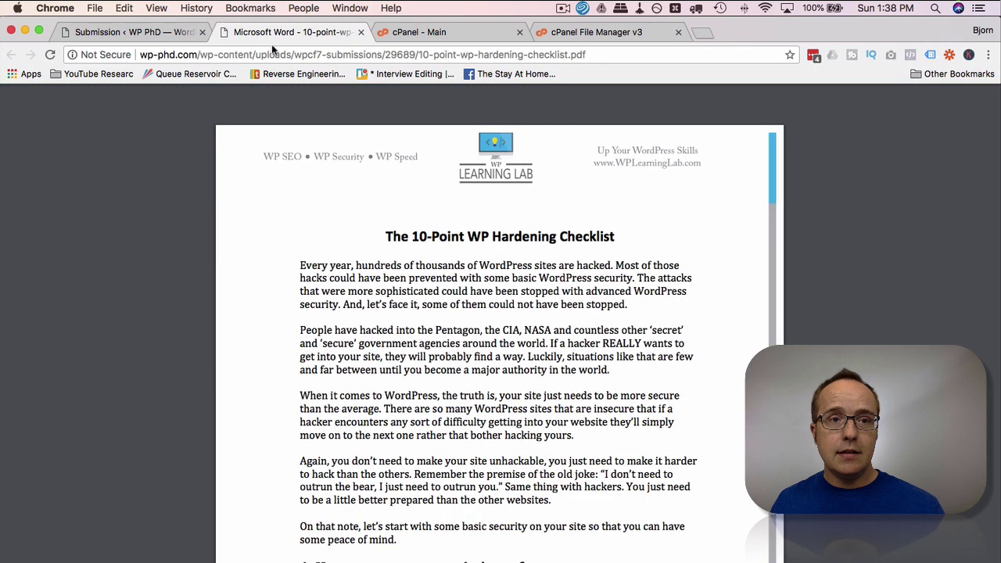
left_click(149, 38)
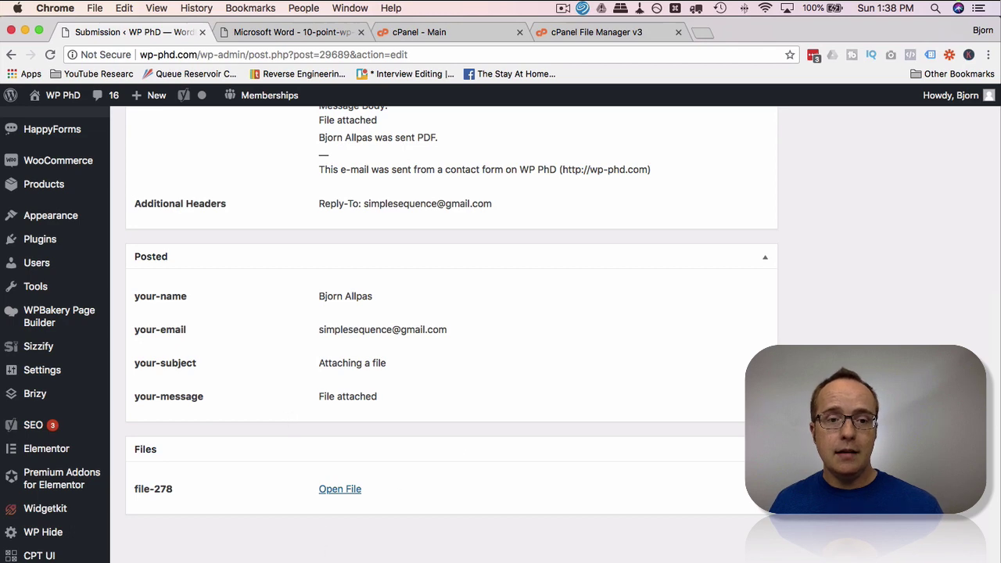
left_click(420, 32)
left_click(596, 32)
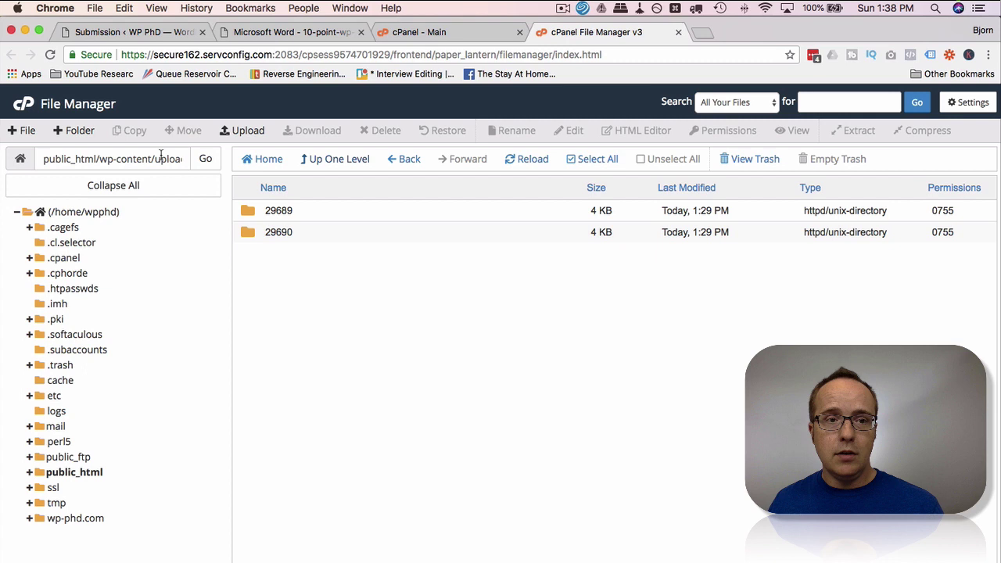
Highlight uploads/wpcf7-submissions in the path, open folder 29689, and select 10-point-wp-hardening-checklist.pdf.
left_click_drag(160, 157, 122, 159)
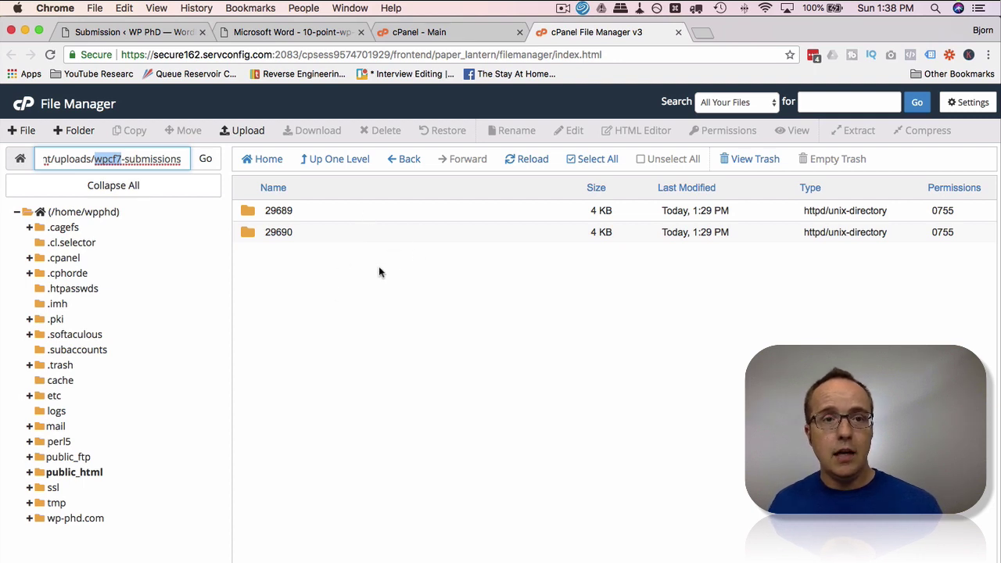
double_click(373, 217)
left_click(449, 211)
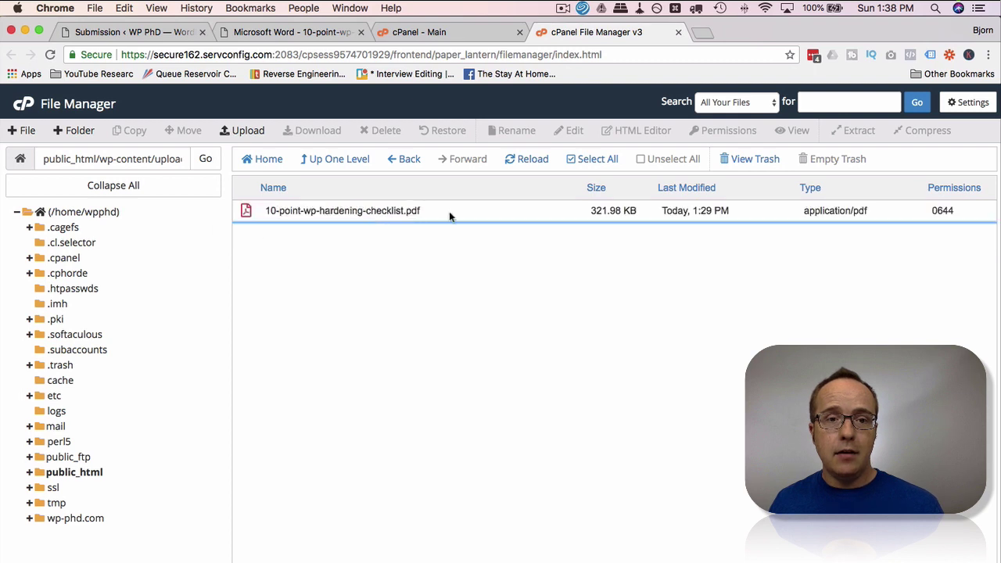